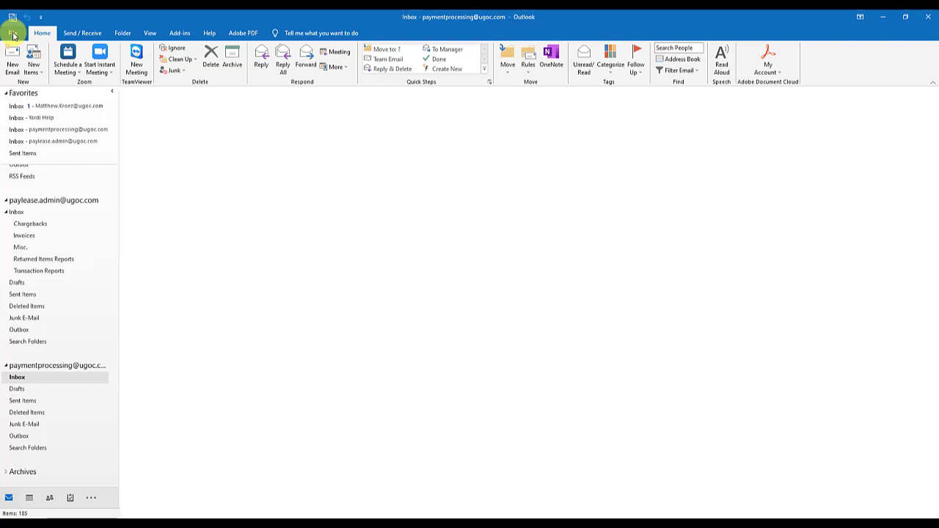
In Add Account, enter the extra mailbox's e-mail address, choose manual setup, and connect
left_click(13, 34)
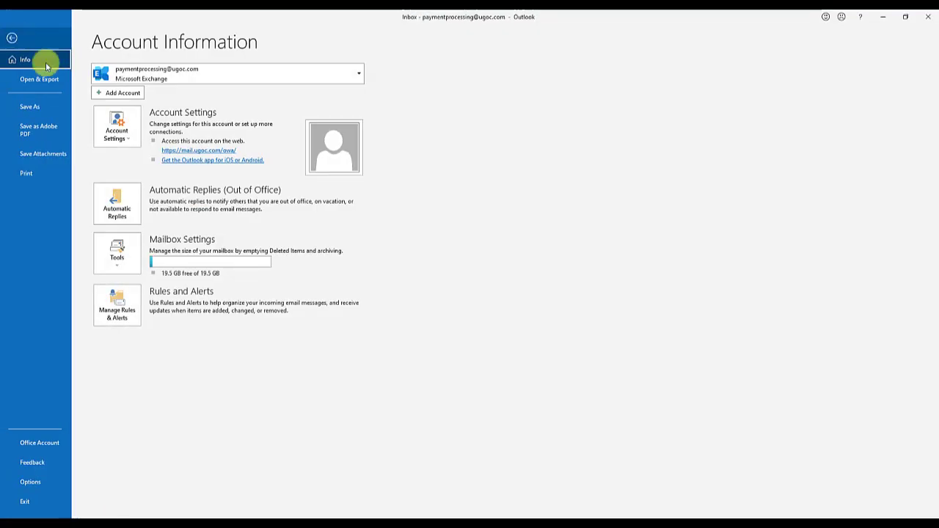
left_click(117, 93)
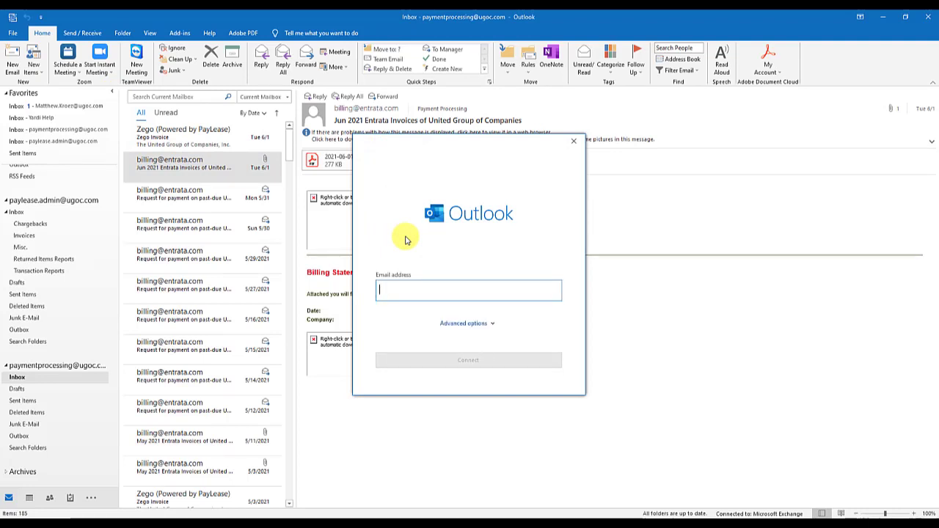
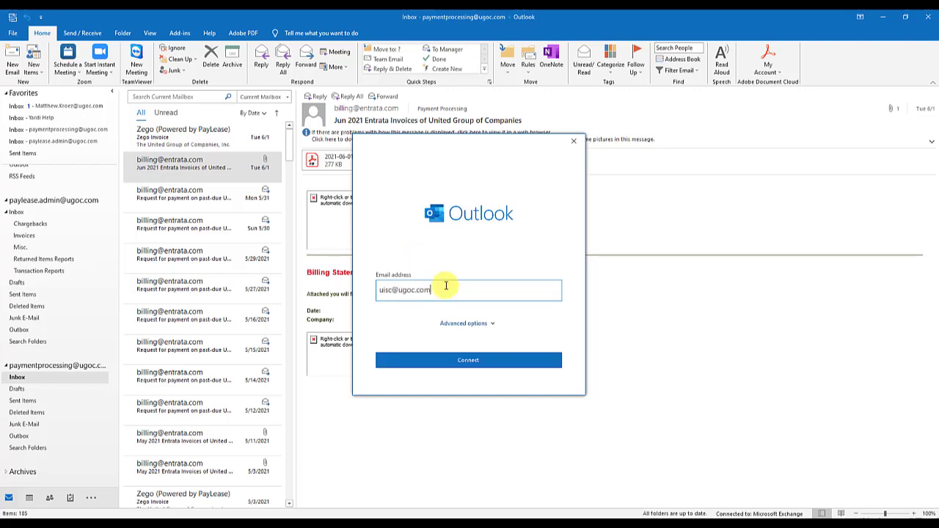
left_click(461, 324)
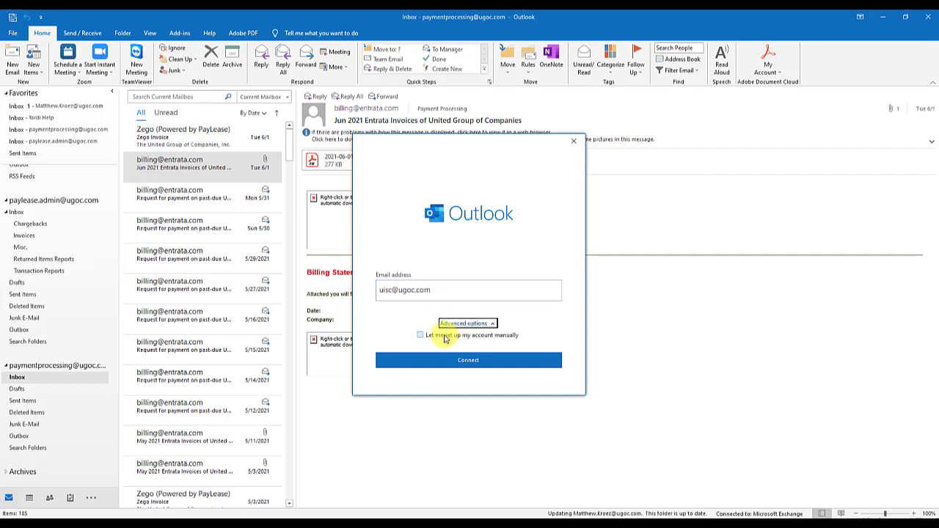
left_click(444, 336)
left_click(448, 359)
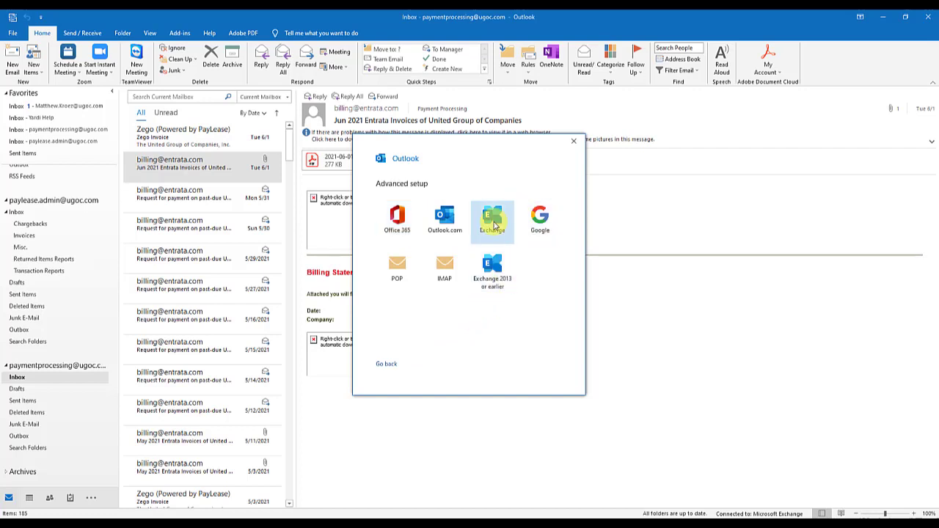
Set up the mailbox as an Exchange account downloading e-mail for all past time, then finish
left_click(493, 224)
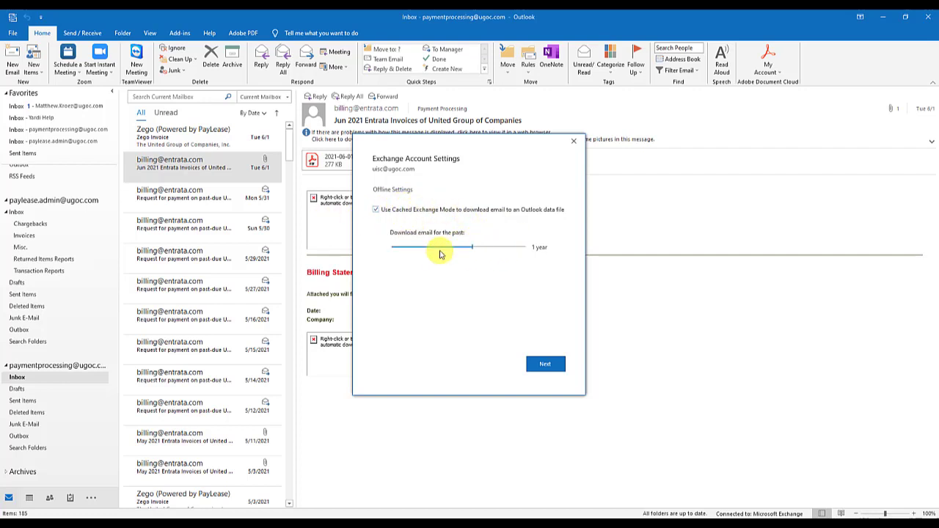
left_click(528, 247)
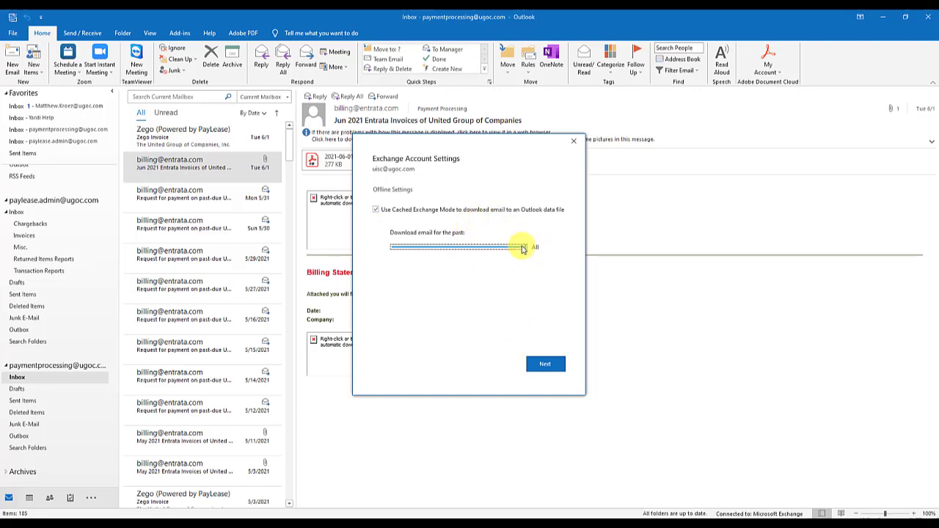
left_click(543, 364)
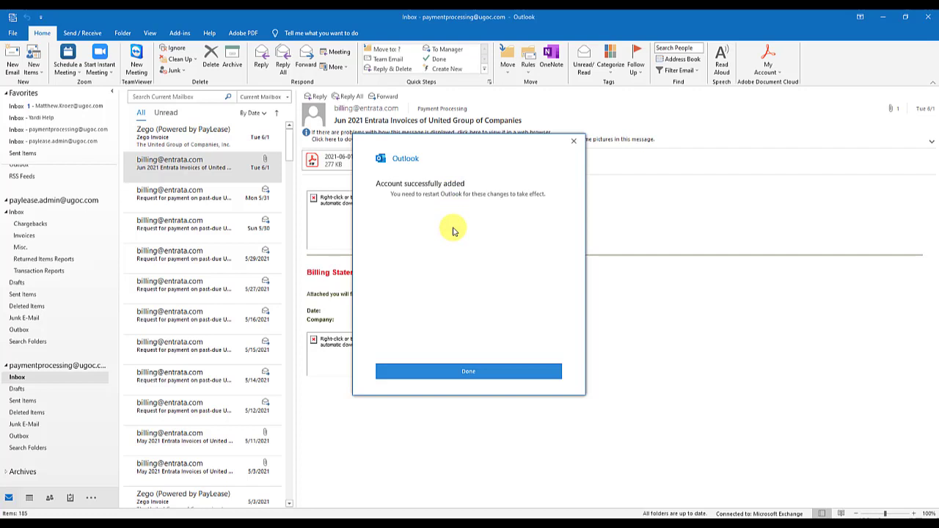
left_click(477, 373)
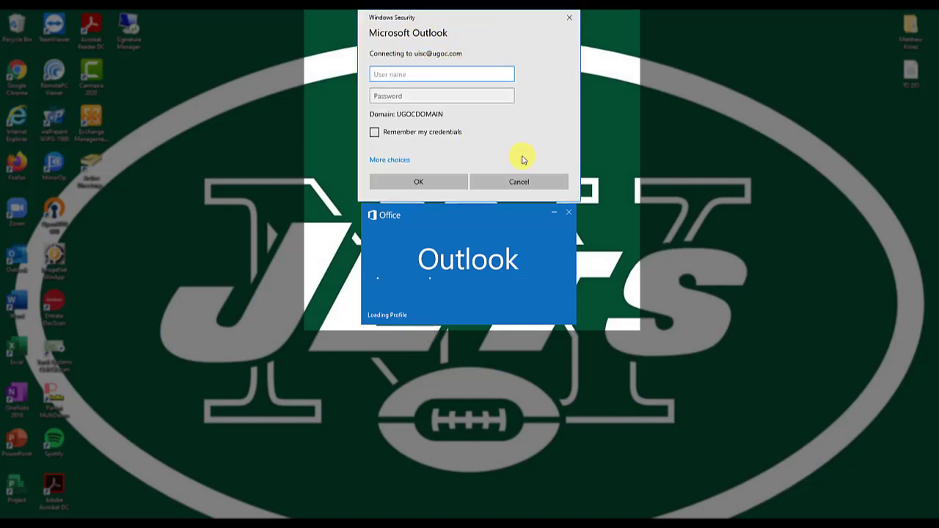
Sign in to the new mailbox with its user name and password, remembering the credentials
left_click(487, 96)
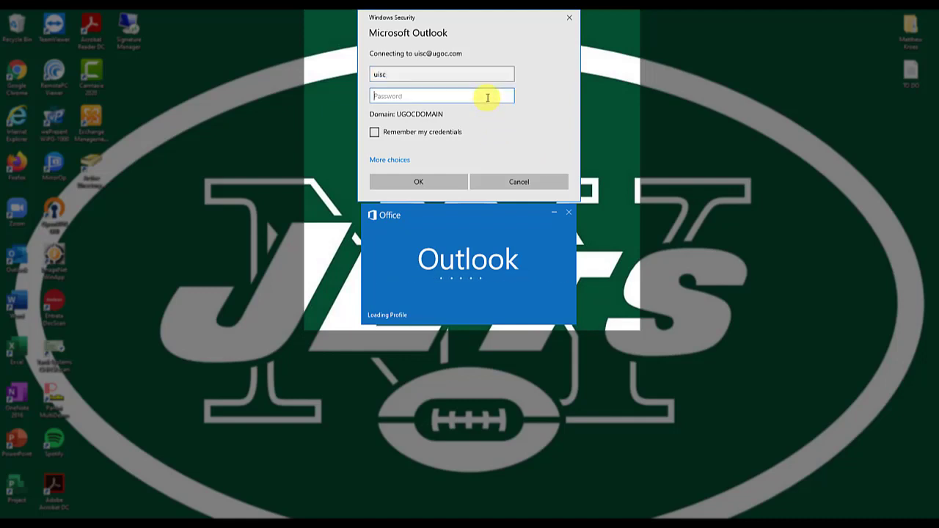
type("**********")
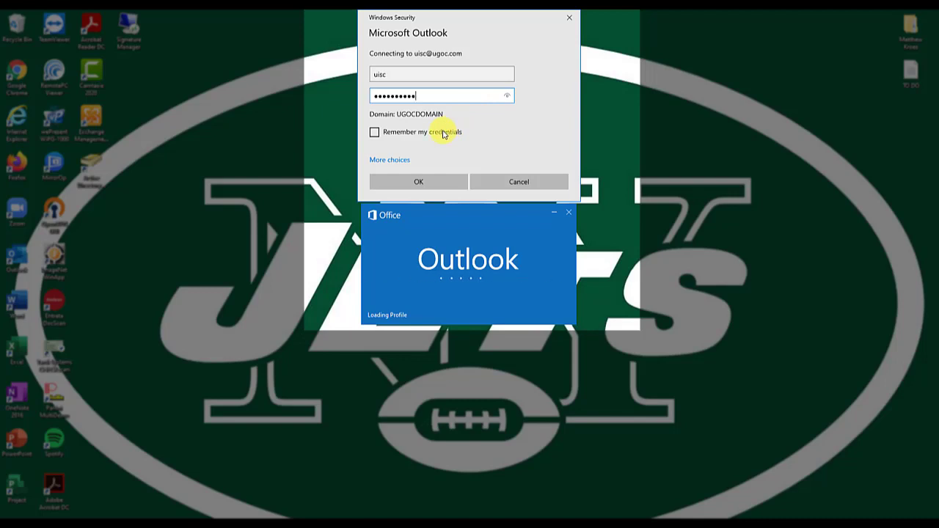
left_click(443, 134)
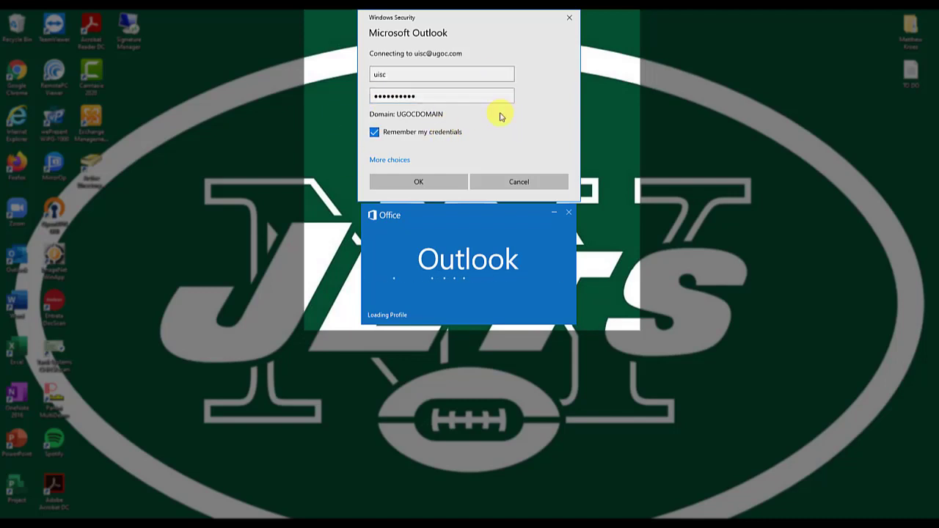
left_click(426, 185)
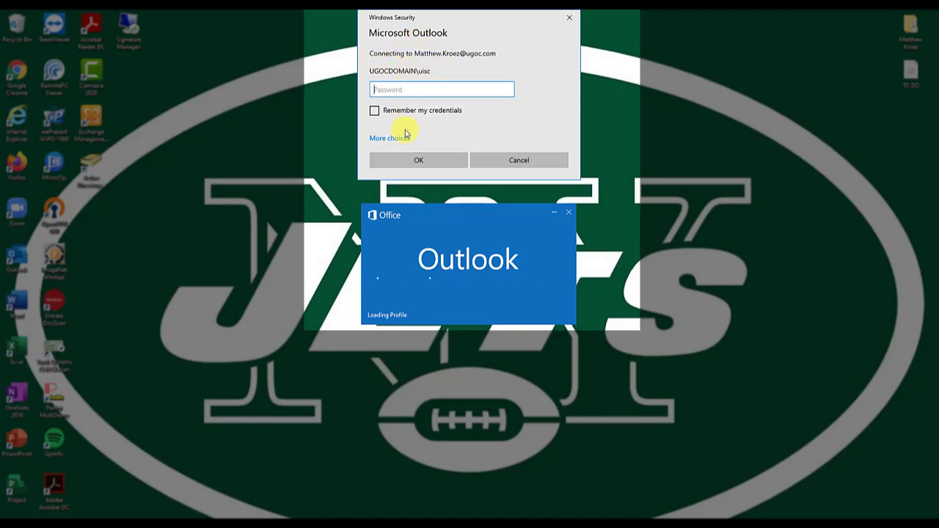
Sign in with a different account's user name and password, remembering the credentials
left_click(389, 139)
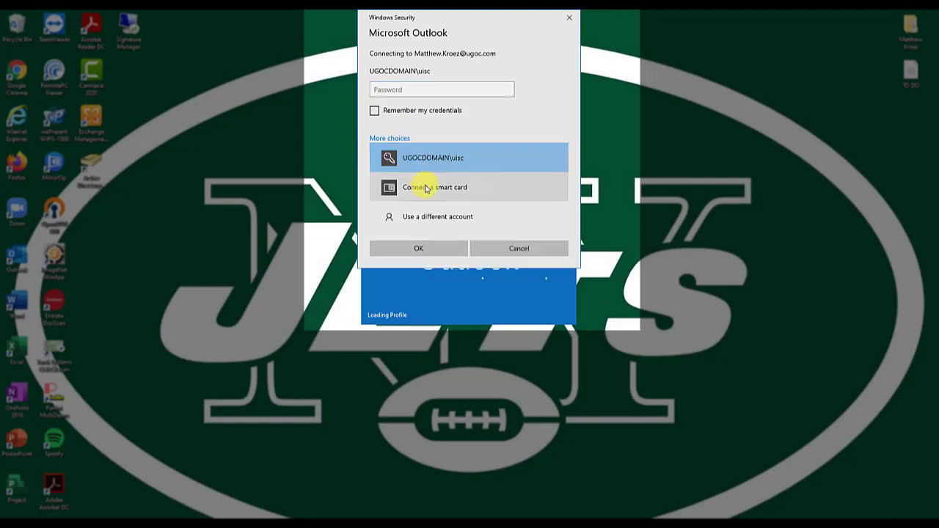
left_click(430, 216)
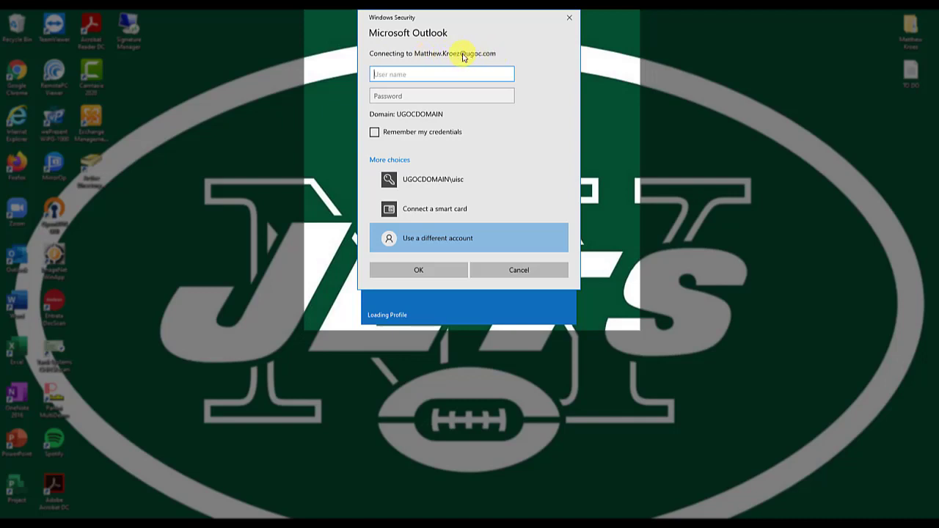
key("Tab")
type("•••••")
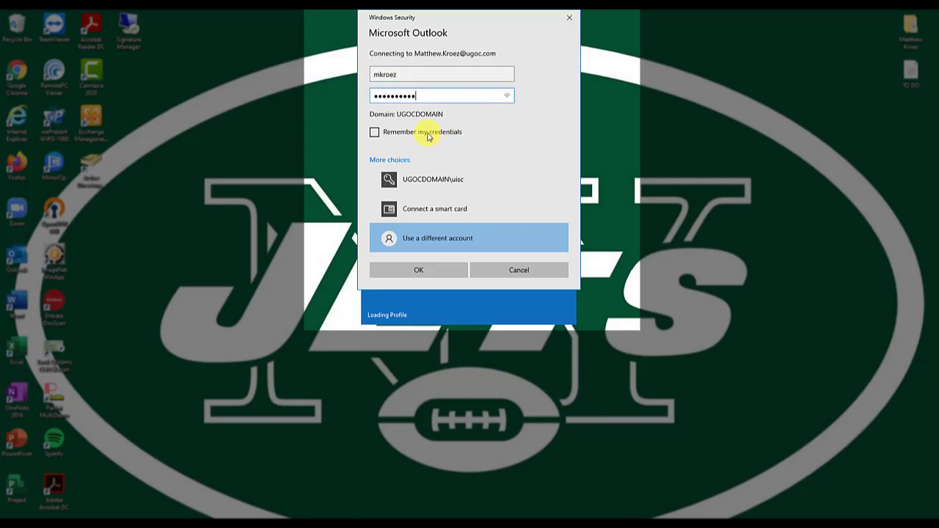
left_click(429, 136)
left_click(424, 271)
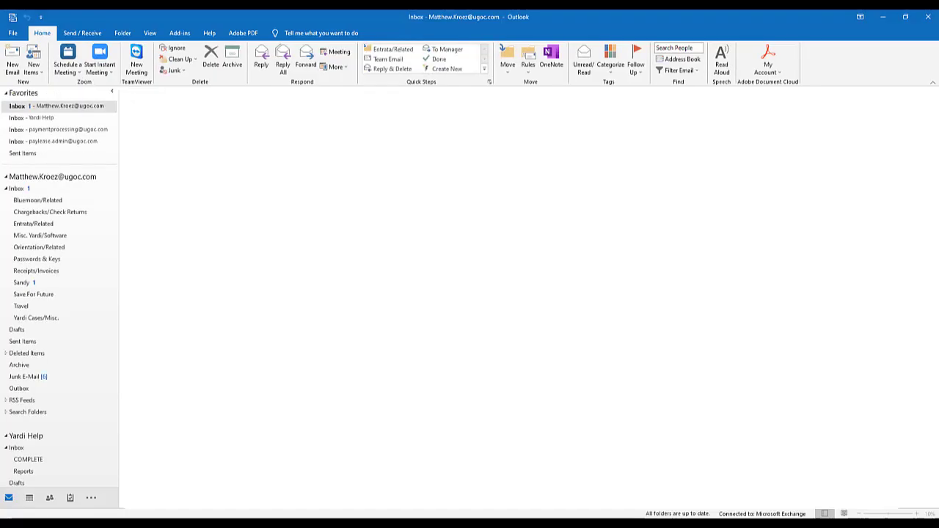
Expand the new mailbox in the folder pane to reveal its folders and 15-unread Inbox
scroll(58, 296, "down", 5)
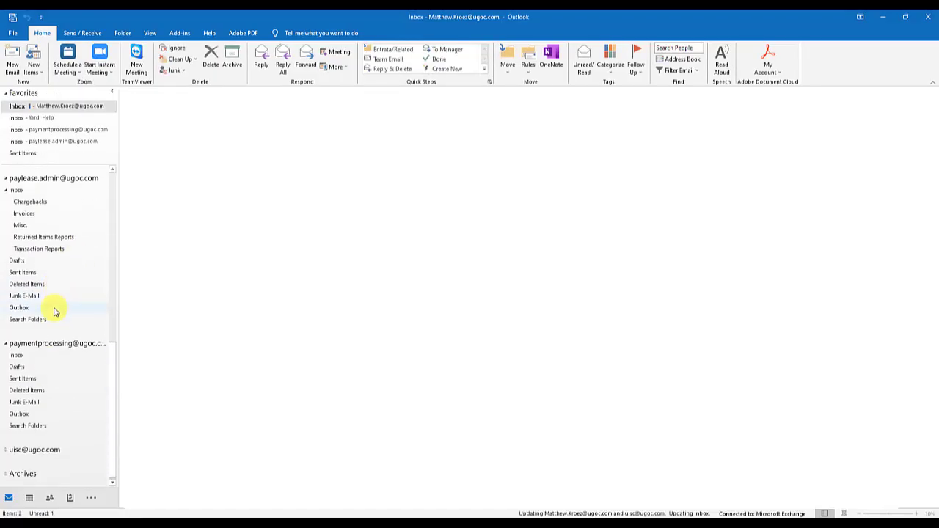
left_click(31, 354)
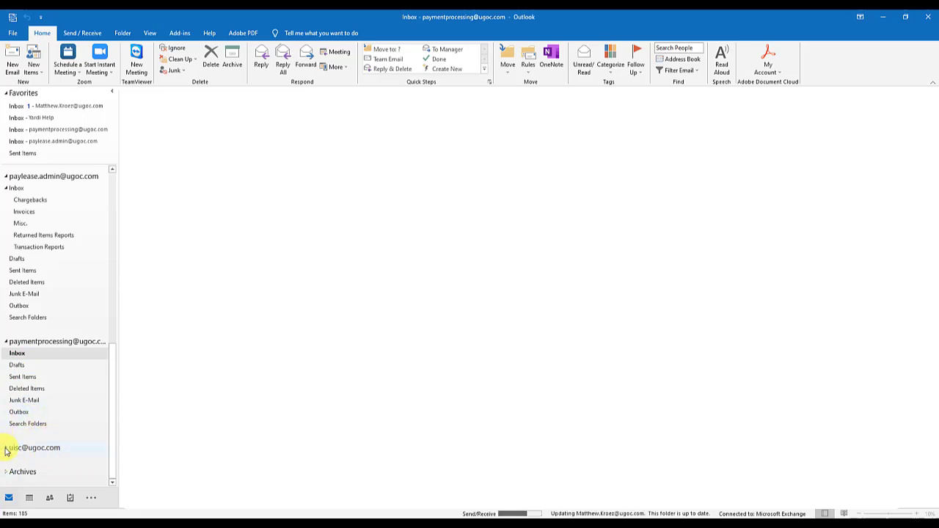
left_click(6, 448)
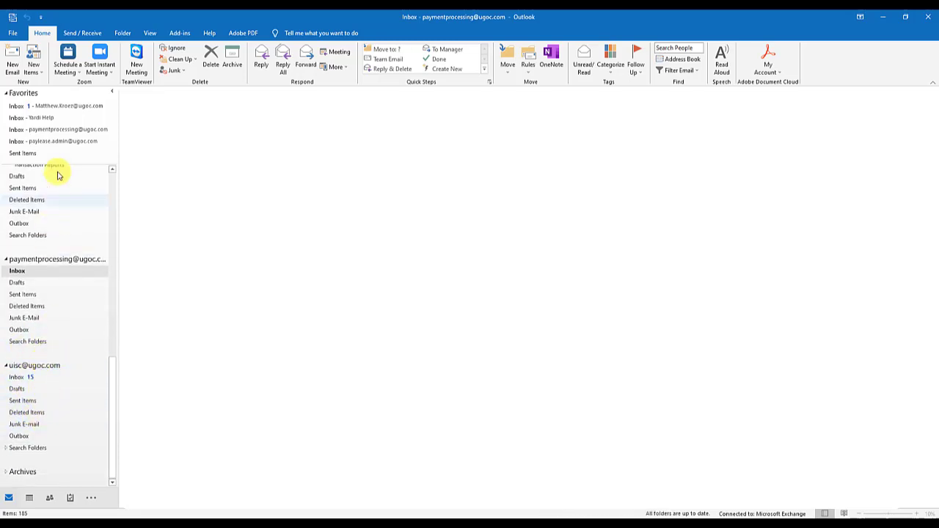
left_click(59, 129)
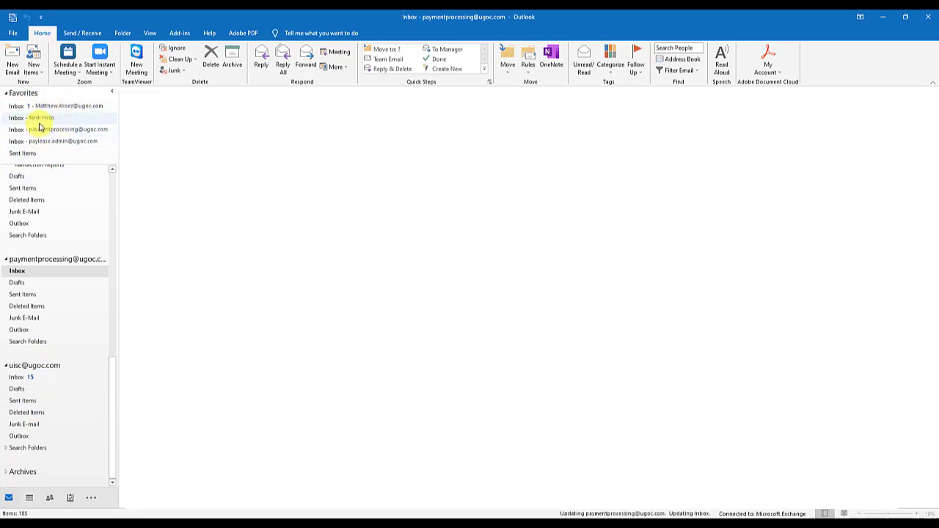
Add the new mailbox to Favorites from its right-click menu
right_click(42, 368)
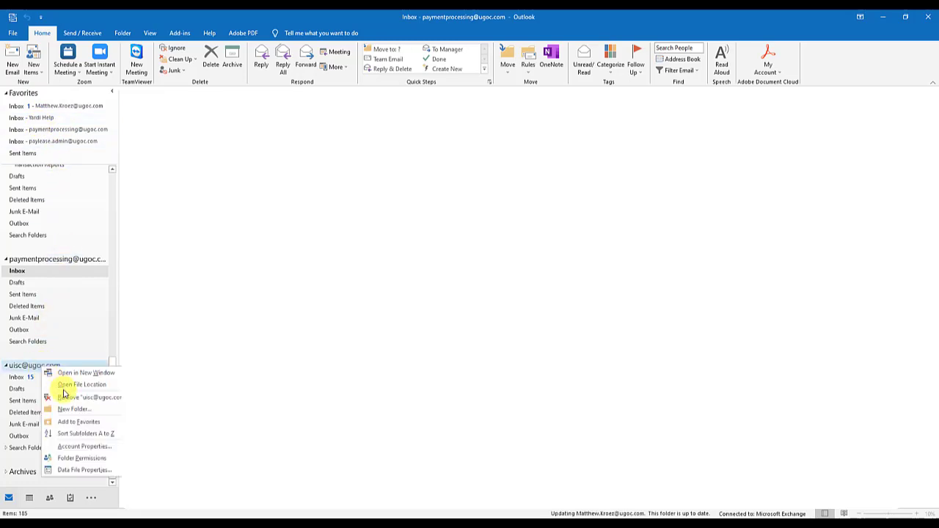
left_click(76, 424)
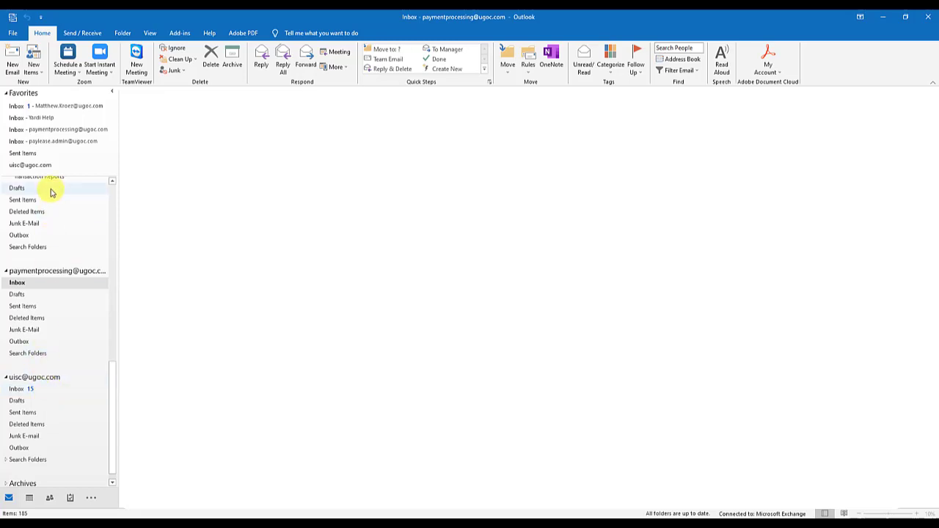
Remove the extra mailbox in Account Settings, confirming deletion of its cached content, then close
left_click(14, 34)
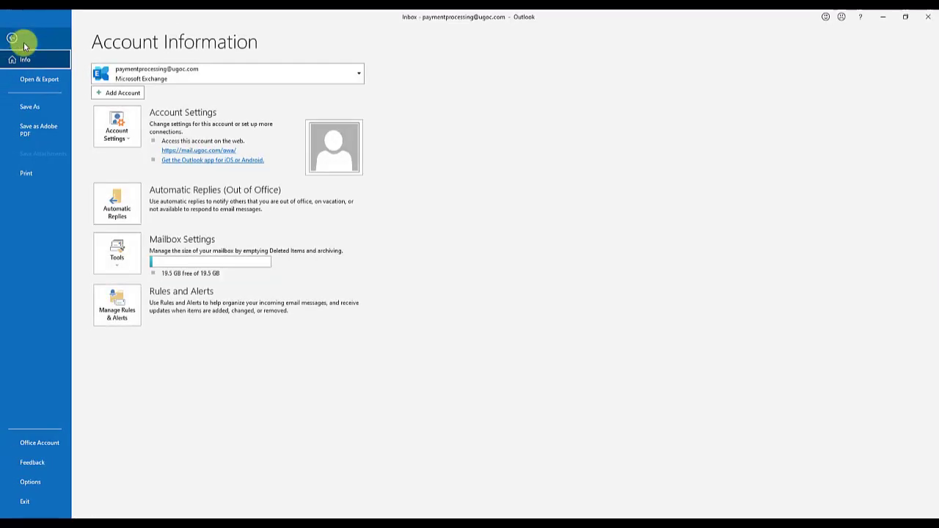
left_click(117, 136)
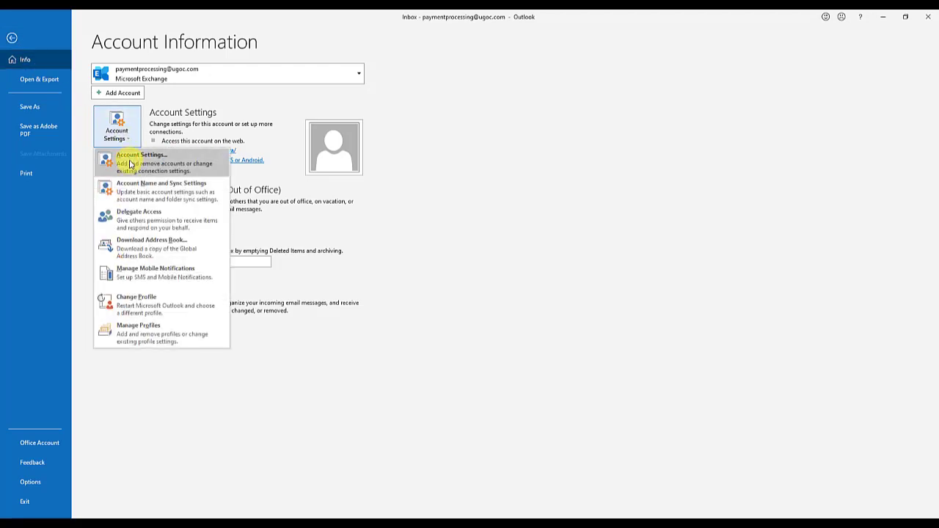
left_click(130, 164)
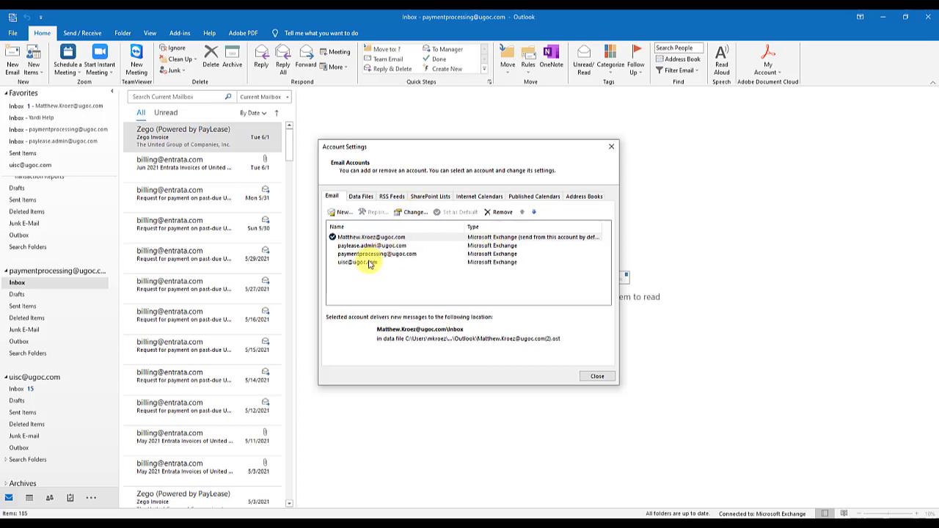
left_click(360, 263)
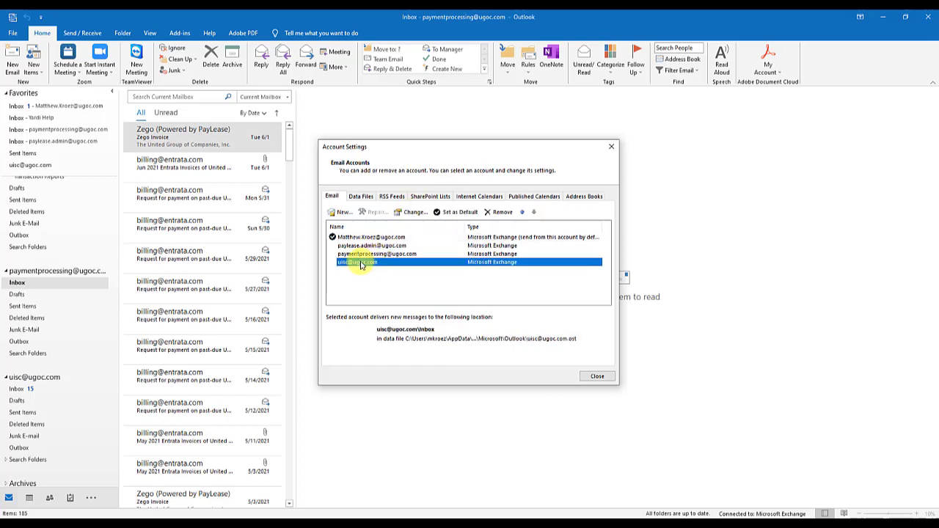
left_click(496, 214)
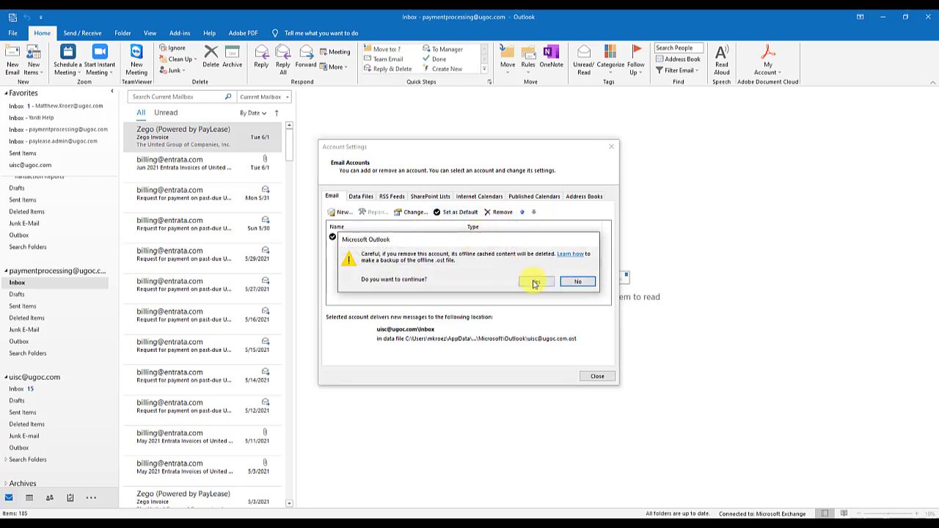
left_click(534, 283)
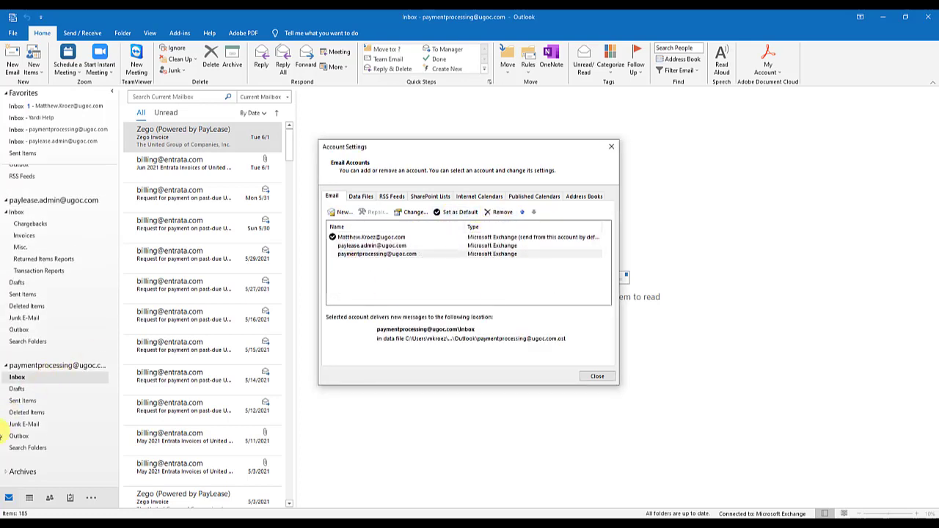
left_click(597, 377)
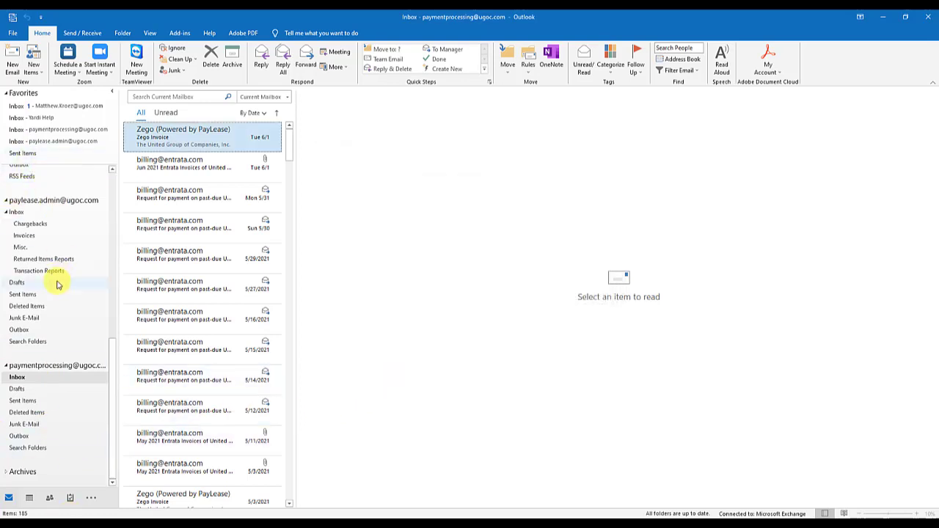